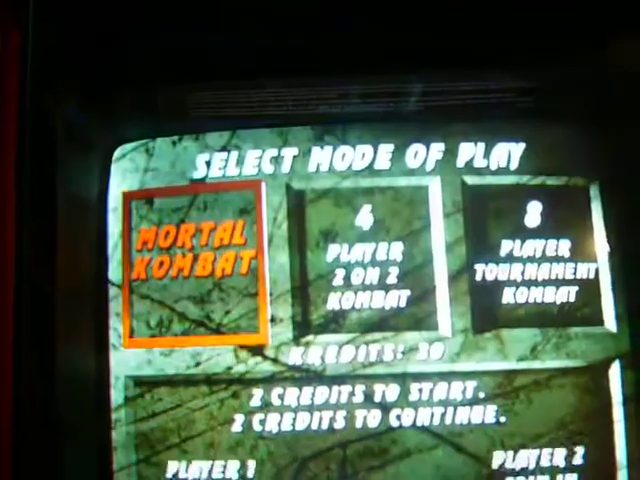
key(1)
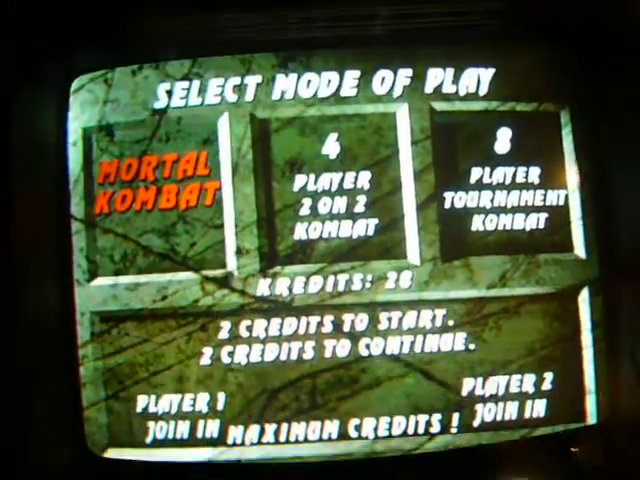
key(ctrl)
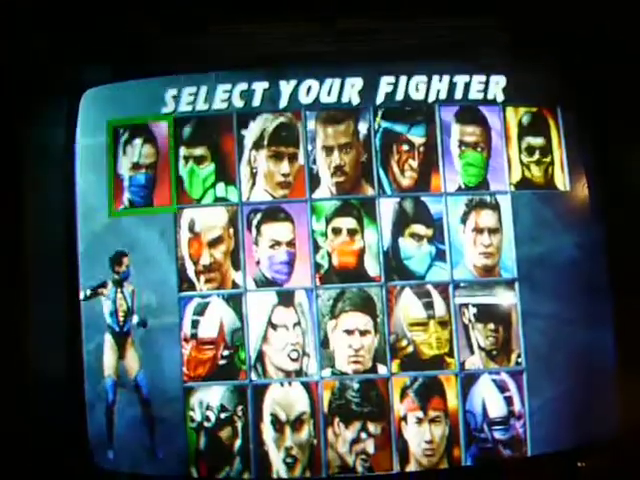
key(Right)
key(Right)
key(Right)
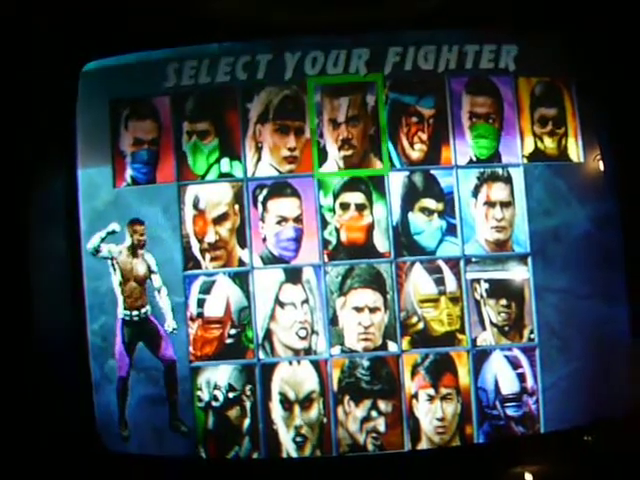
key(Right)
key(Down)
key(Down)
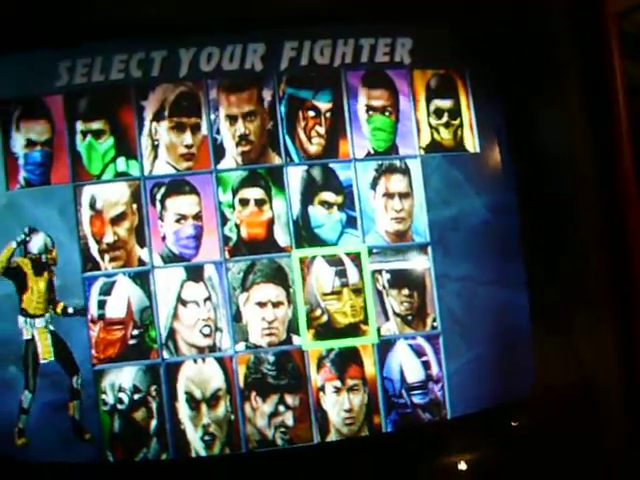
key(ctrl)
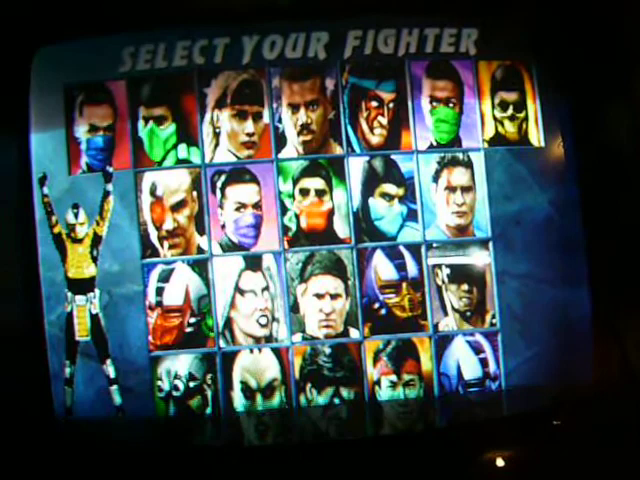